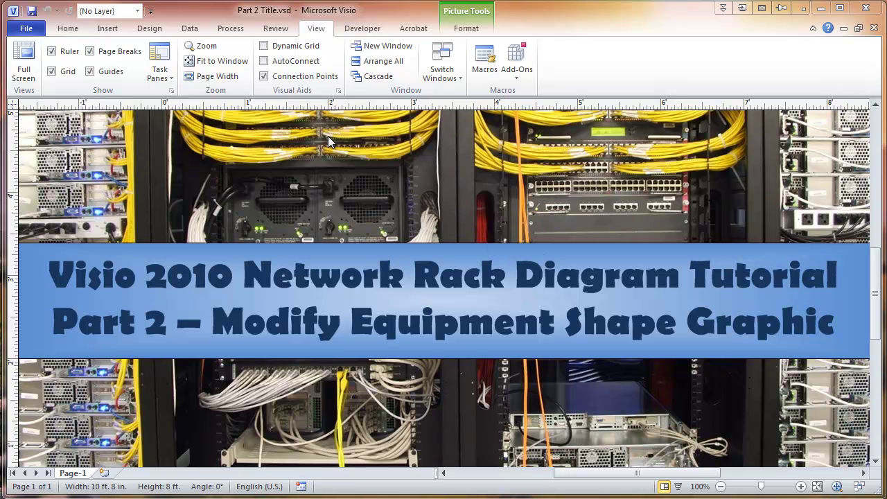
Step: Create a new blank drawing and show the Shapes pane
left_click(21, 29)
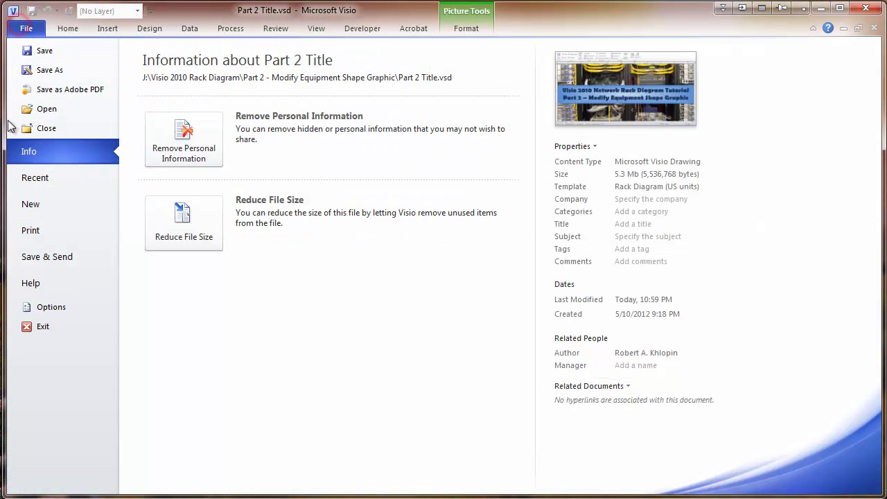
left_click(36, 203)
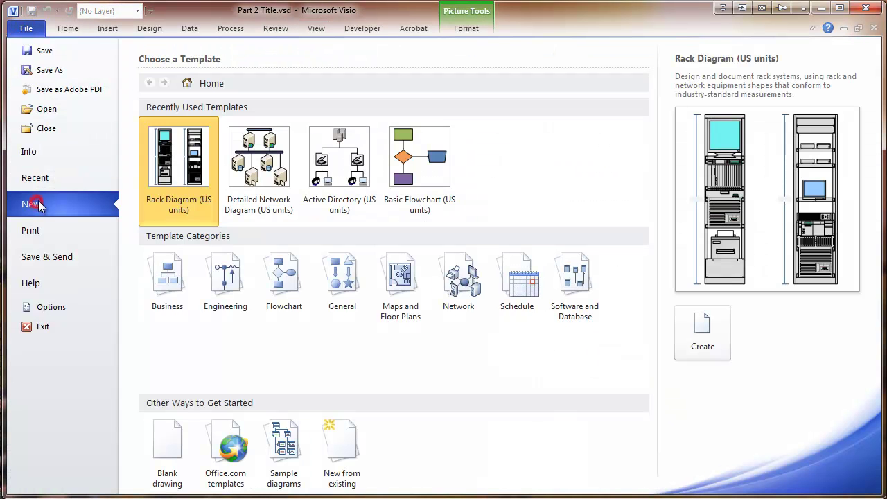
double_click(170, 439)
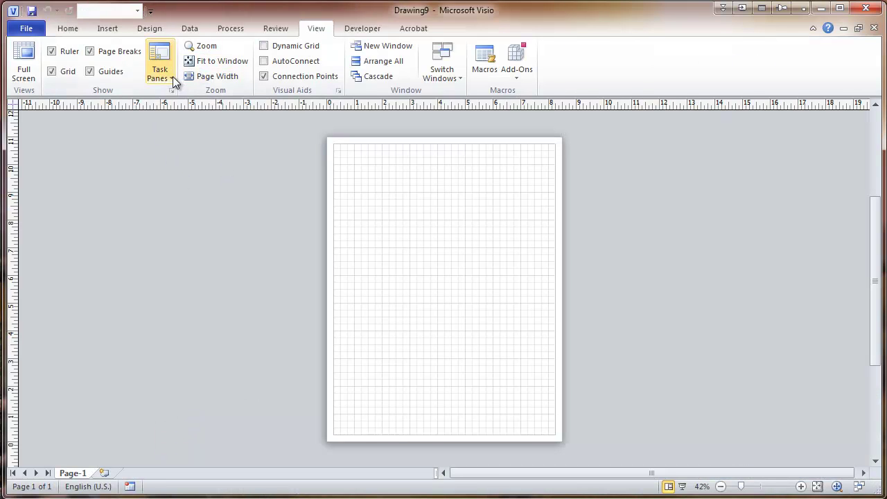
left_click(171, 76)
left_click(176, 97)
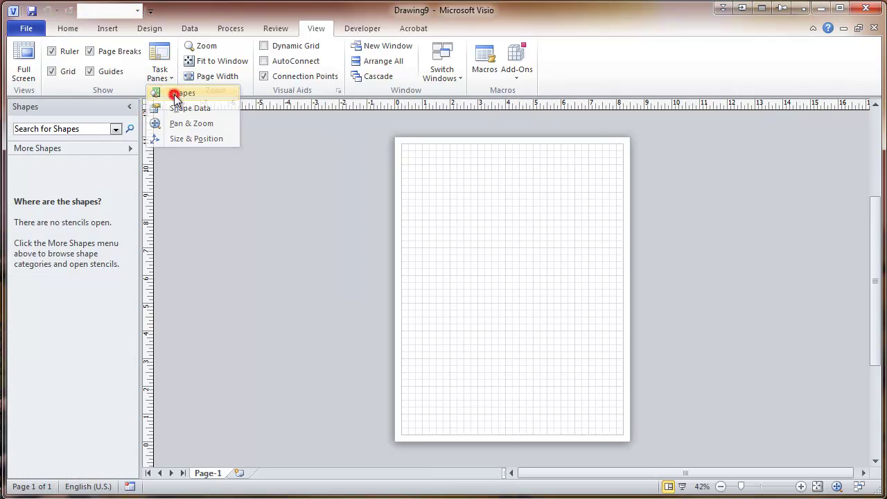
Step: Open the Mighty Mo 6 Racks stencil from the Ortronics folder
left_click(131, 148)
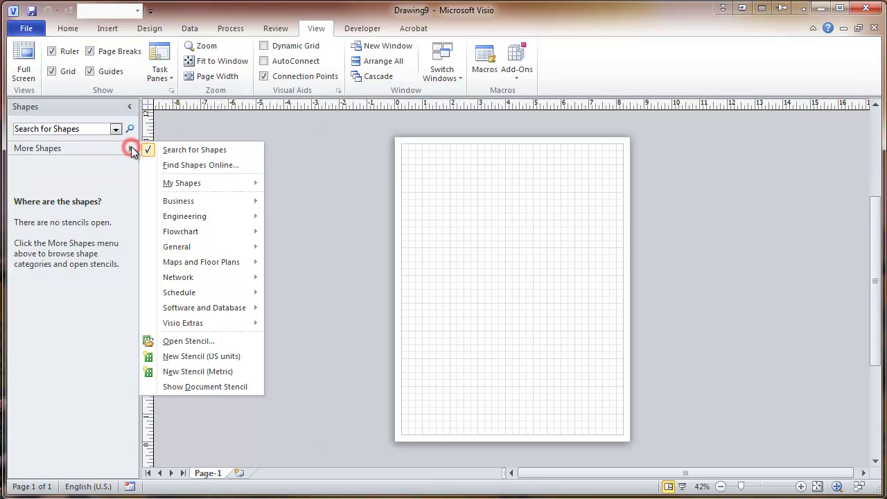
left_click(171, 342)
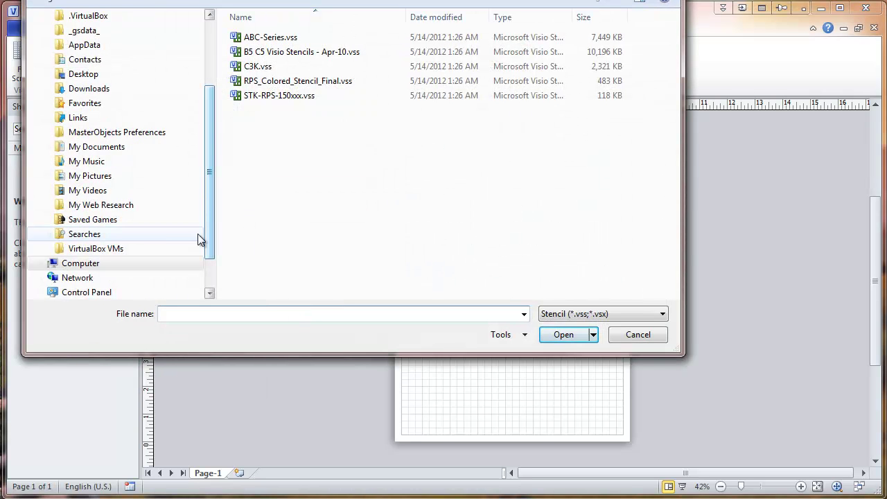
left_click(312, 0)
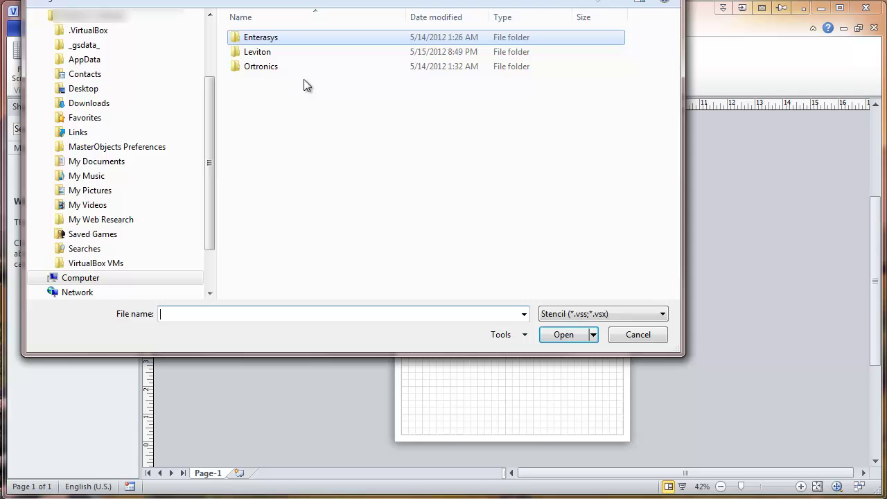
left_click(235, 67)
double_click(236, 67)
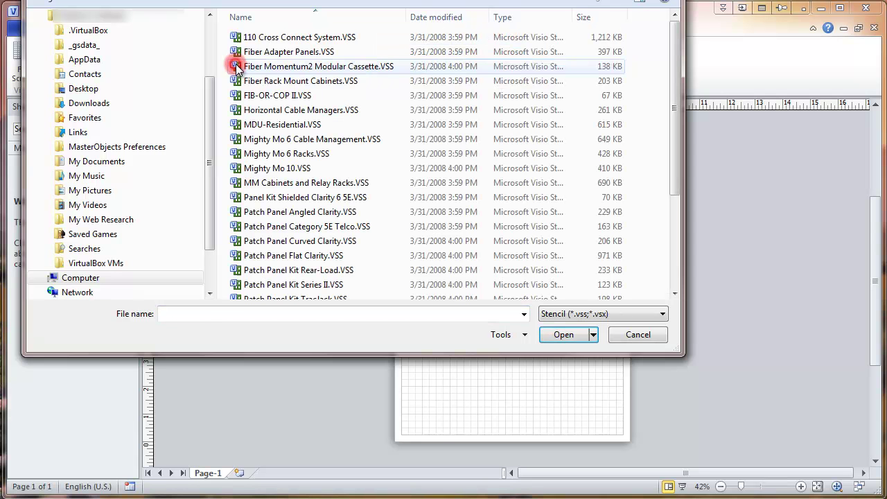
left_click(253, 155)
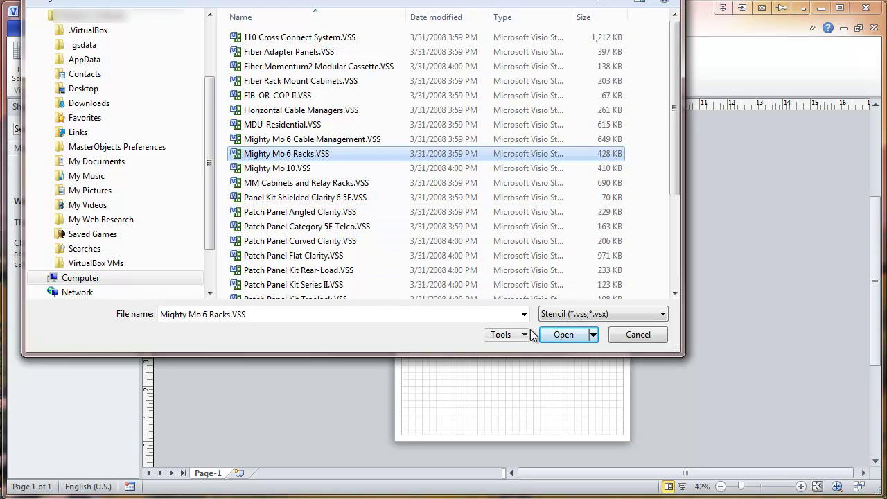
left_click(559, 335)
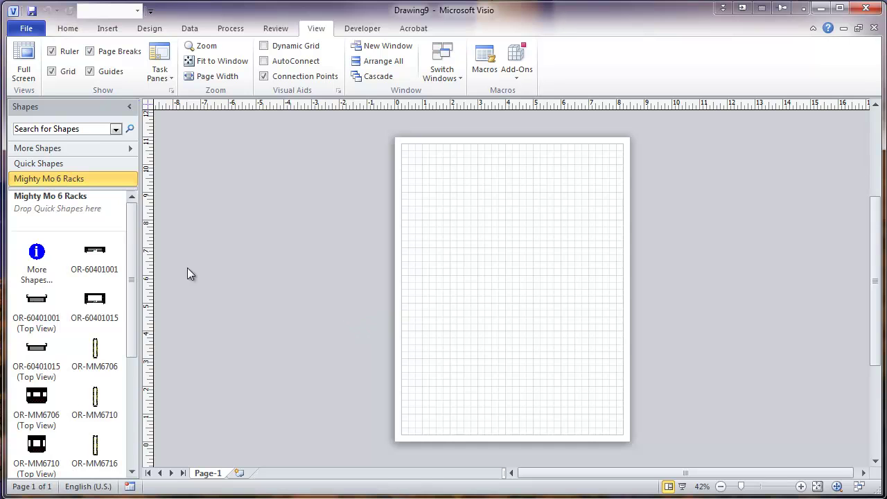
Step: Open the Blank Rack Covers stencil from Leviton\blank_rack_covers
left_click(121, 150)
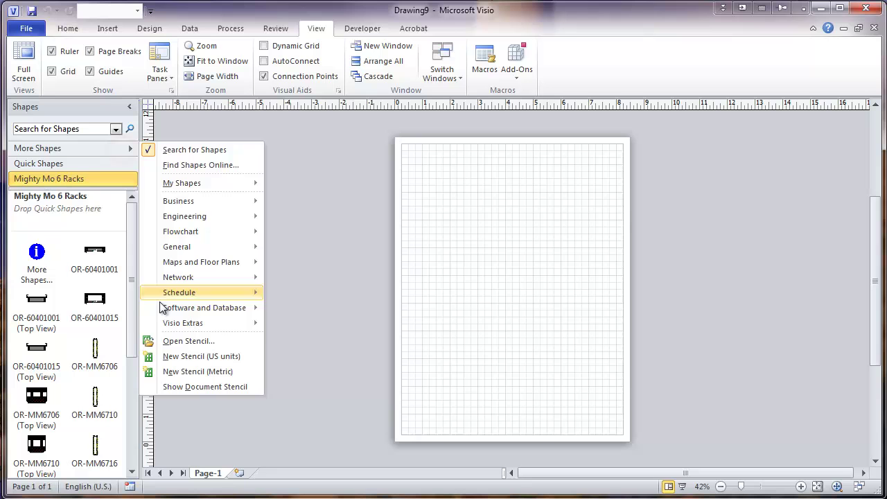
left_click(184, 343)
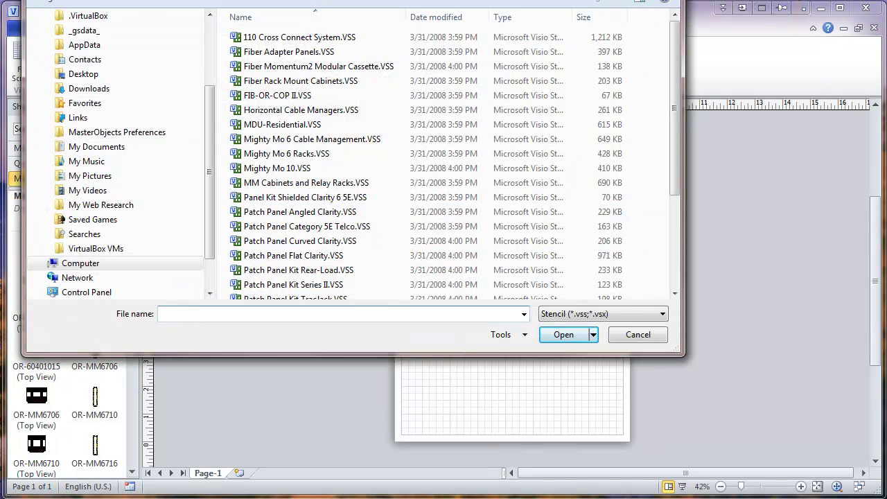
key("alt+Up")
left_click(253, 57)
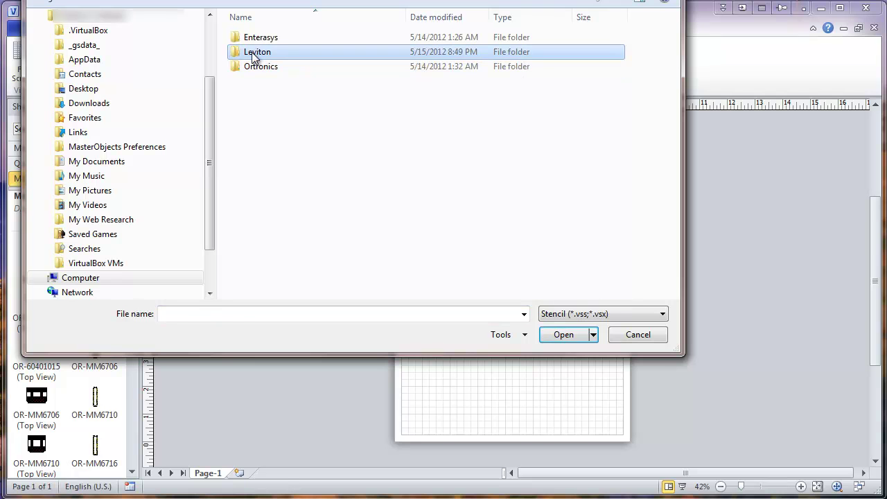
double_click(254, 55)
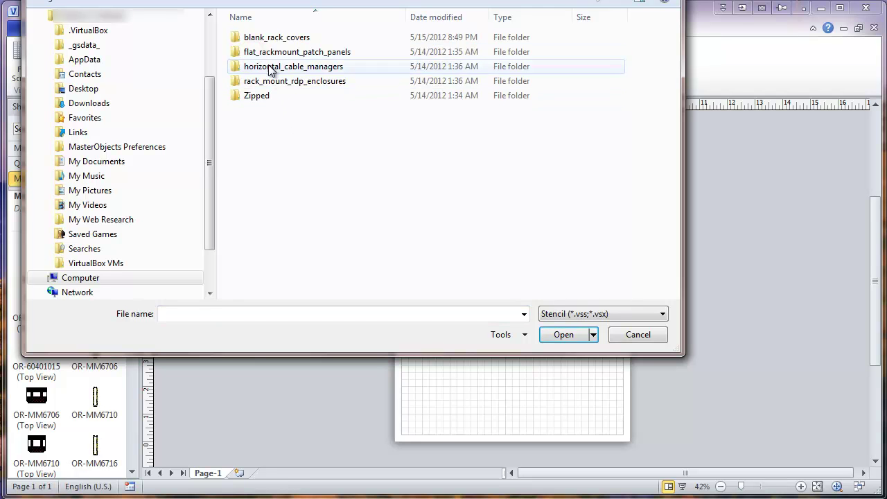
left_click(262, 38)
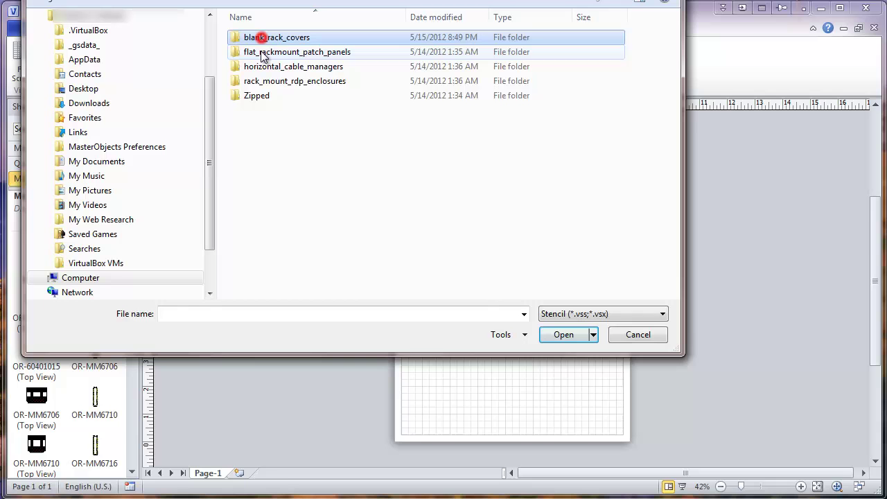
left_click(563, 335)
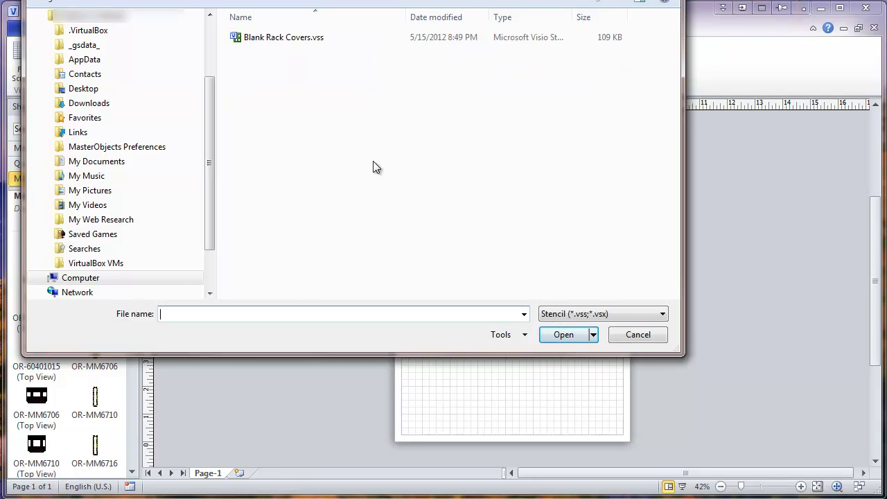
left_click(272, 36)
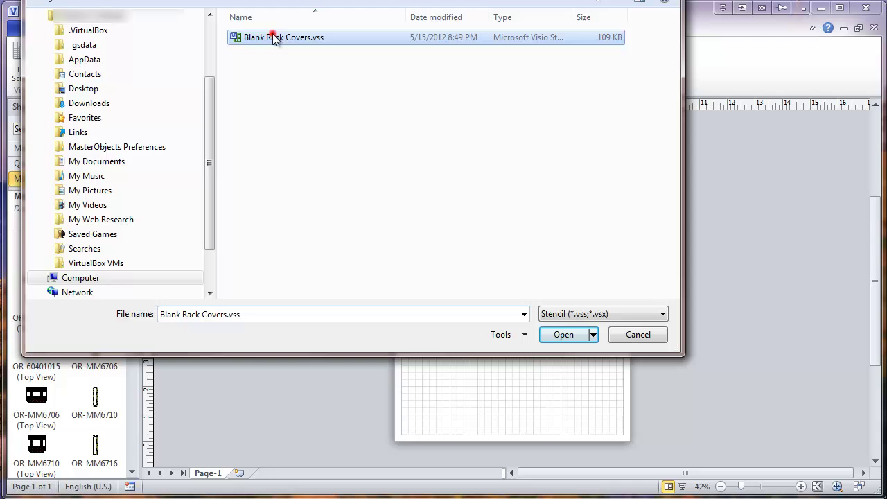
left_click(564, 336)
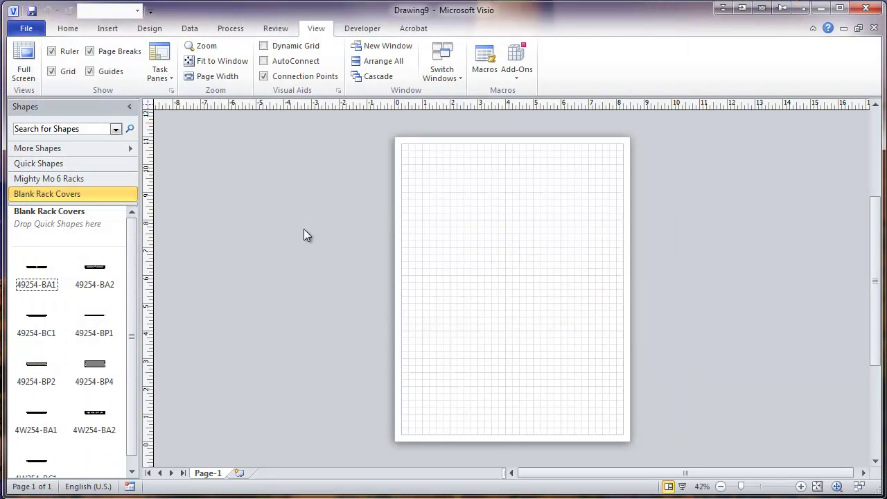
Step: Open the ABC-Series stencil from the Enterasys folder
left_click(127, 148)
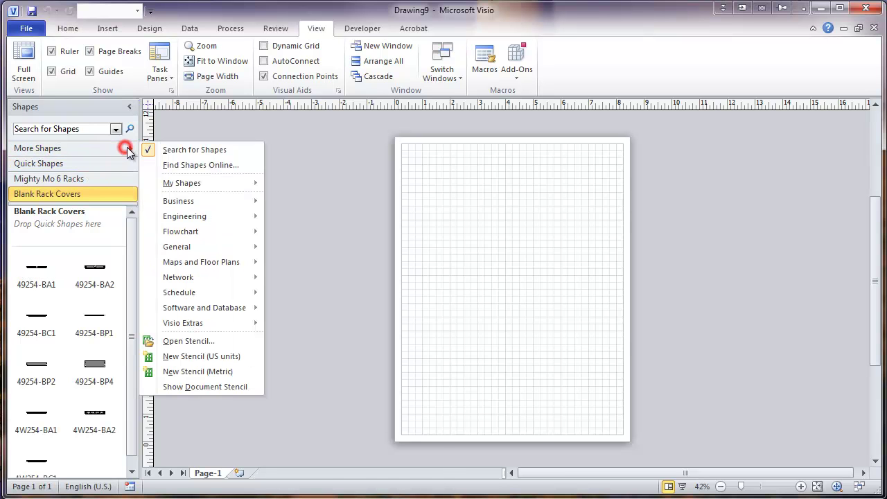
left_click(186, 341)
left_click(253, 39)
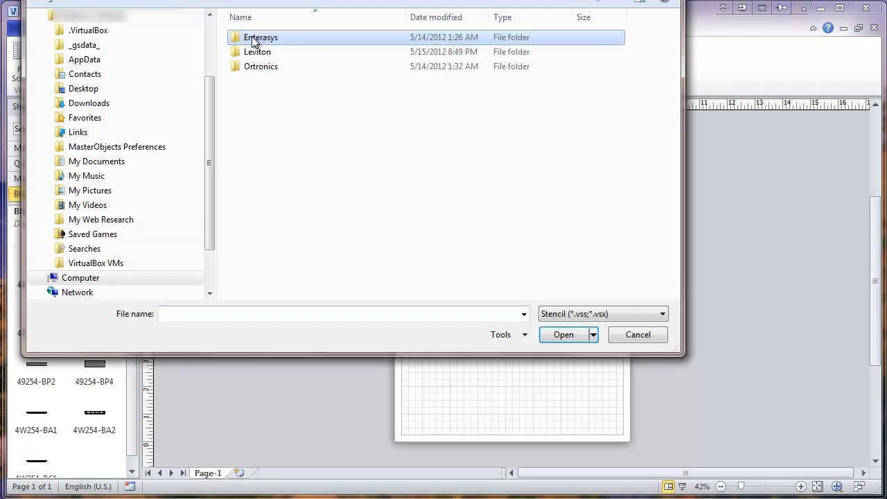
double_click(242, 40)
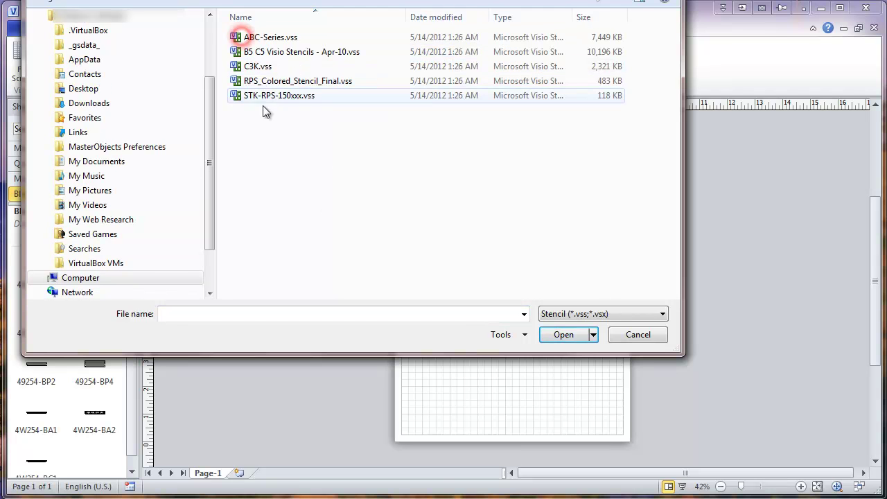
left_click(242, 36)
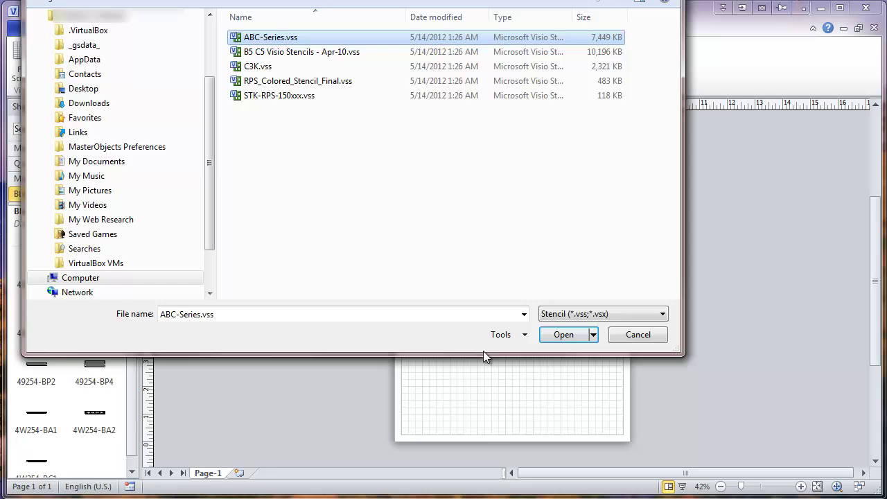
left_click(549, 336)
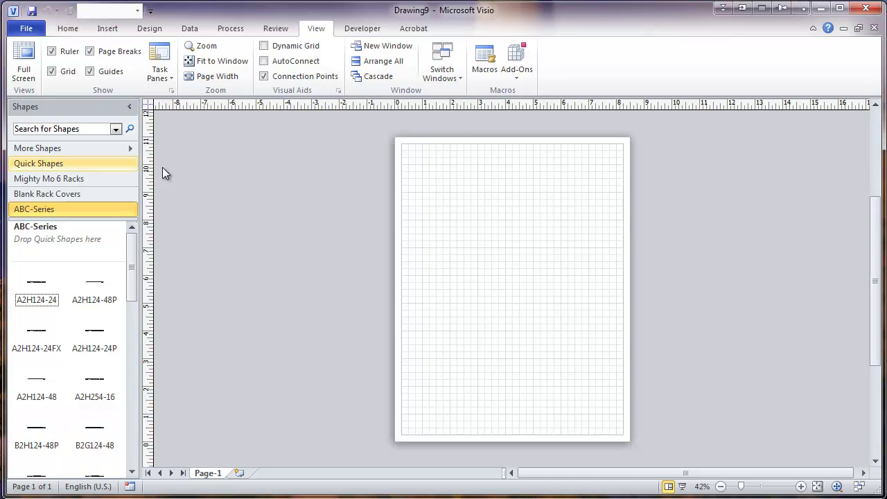
Step: Place the OR-MM6706 rack and a 49254-BP1 blank cover in its middle
left_click(76, 179)
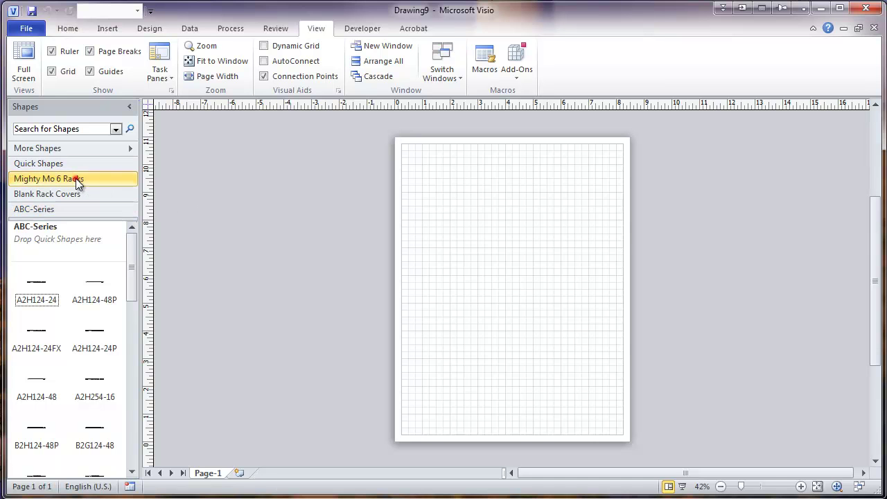
left_click_drag(89, 396, 522, 287)
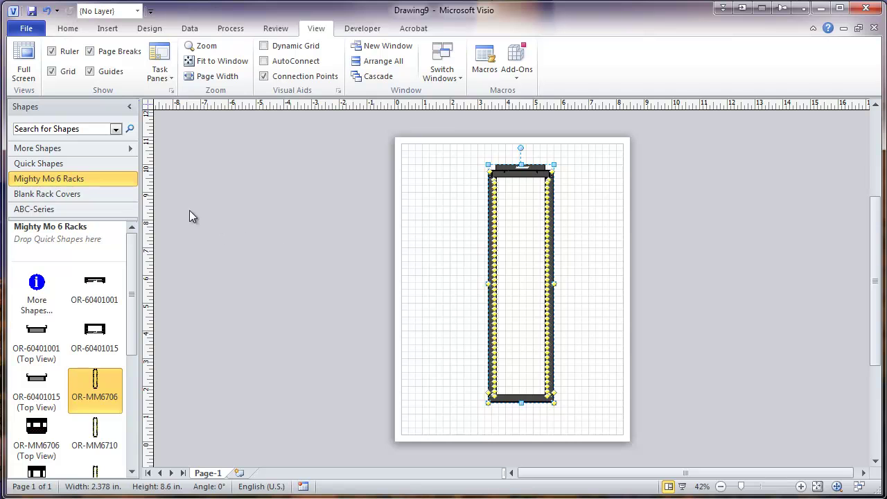
left_click(58, 196)
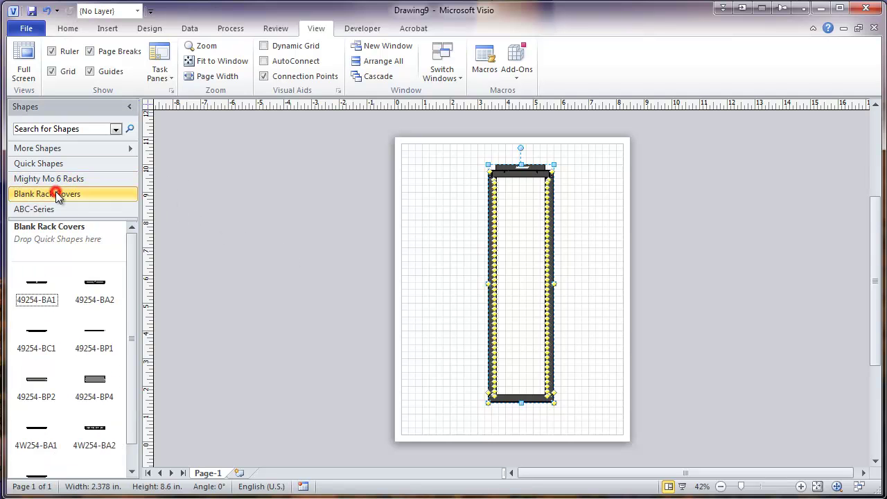
left_click_drag(97, 337, 521, 290)
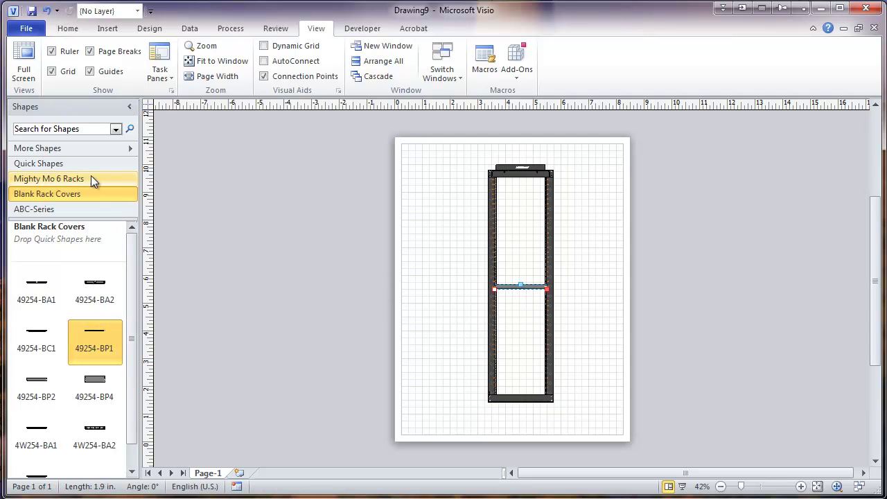
Step: Place the C3G124-48P switch in the rack just above the blank cover
left_click(67, 210)
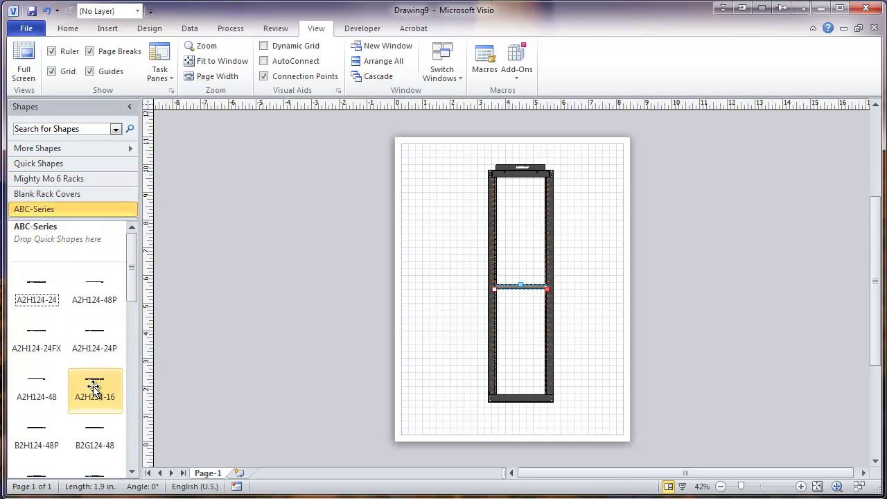
left_click_drag(131, 268, 119, 356)
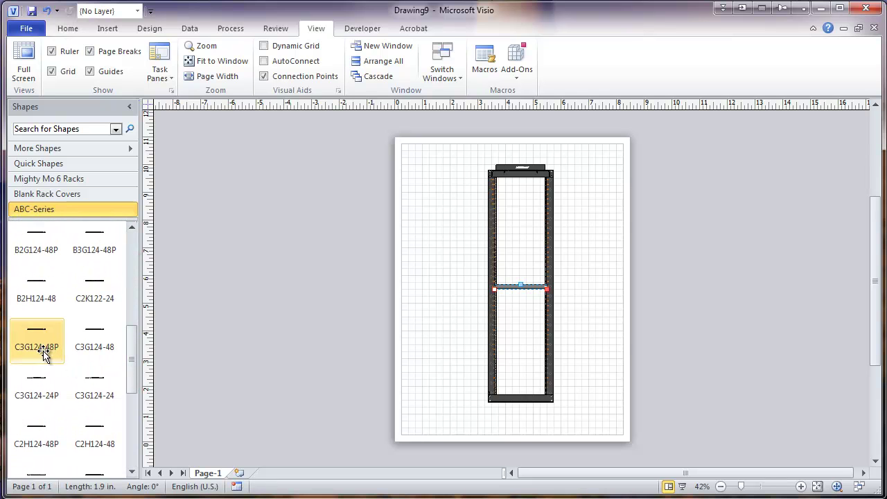
left_click_drag(35, 352, 525, 271)
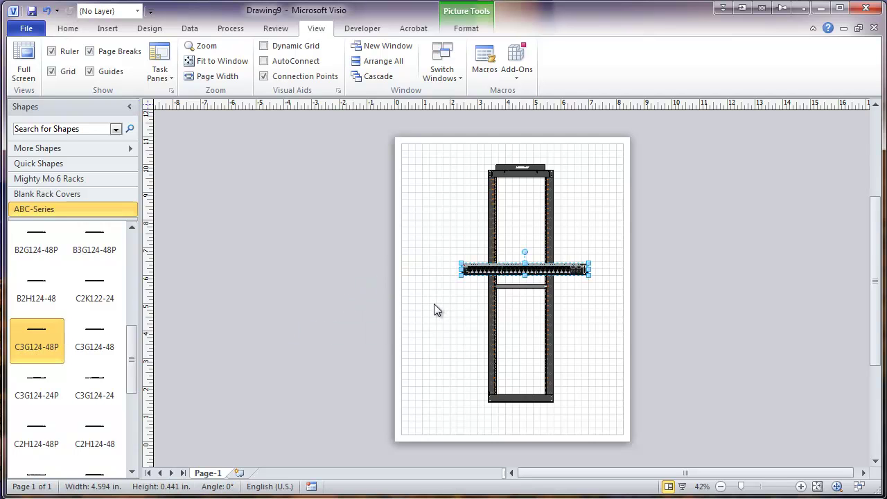
Step: Zoom in on the rack to 133%
left_click(446, 336)
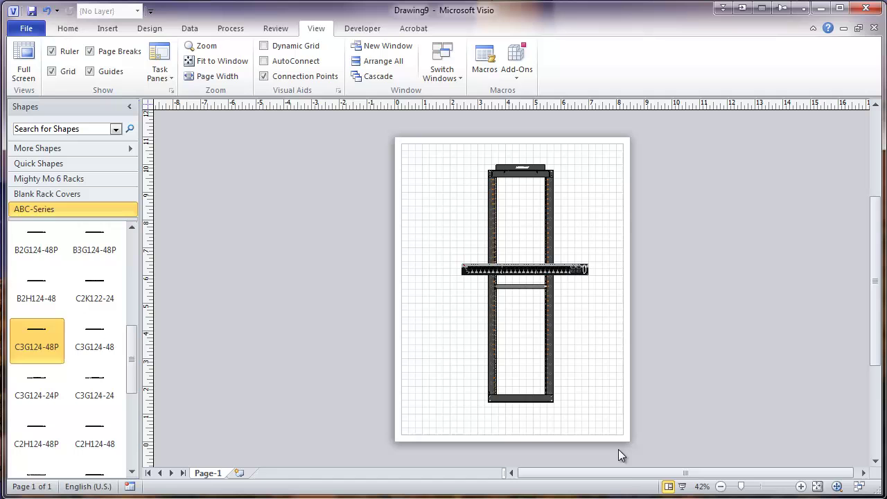
left_click(802, 487)
left_click(803, 487)
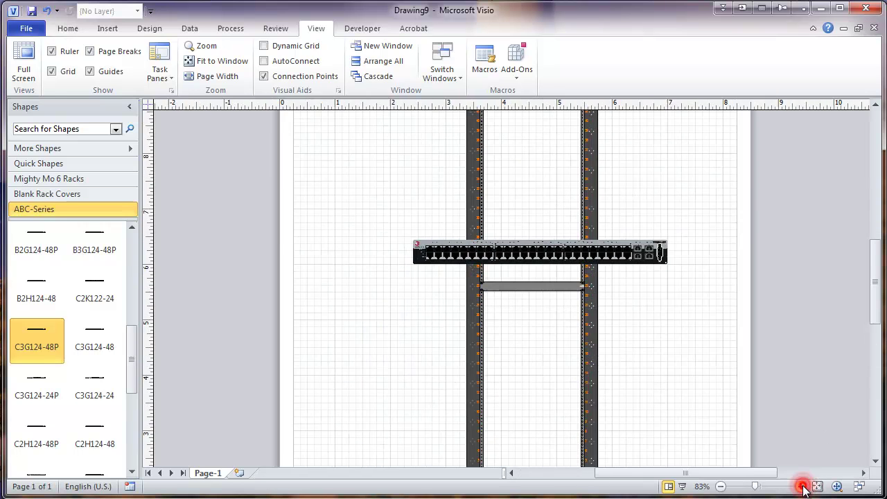
left_click(802, 488)
left_click(802, 487)
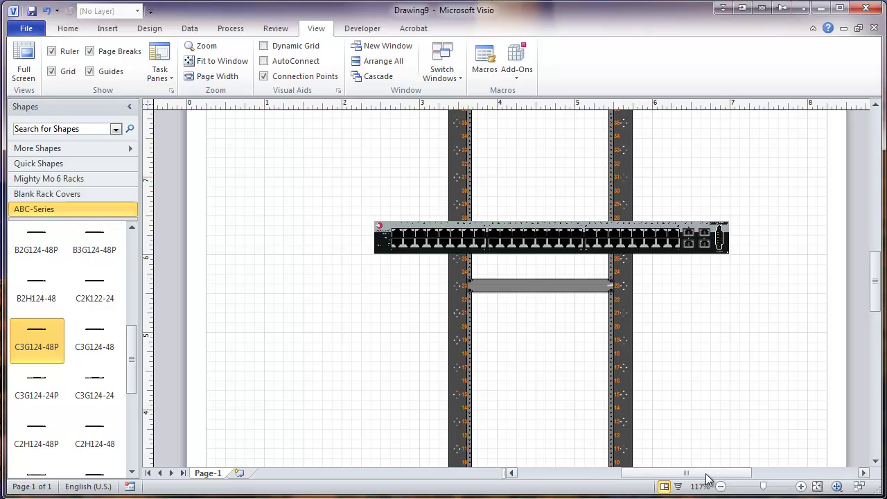
left_click_drag(707, 474, 721, 474)
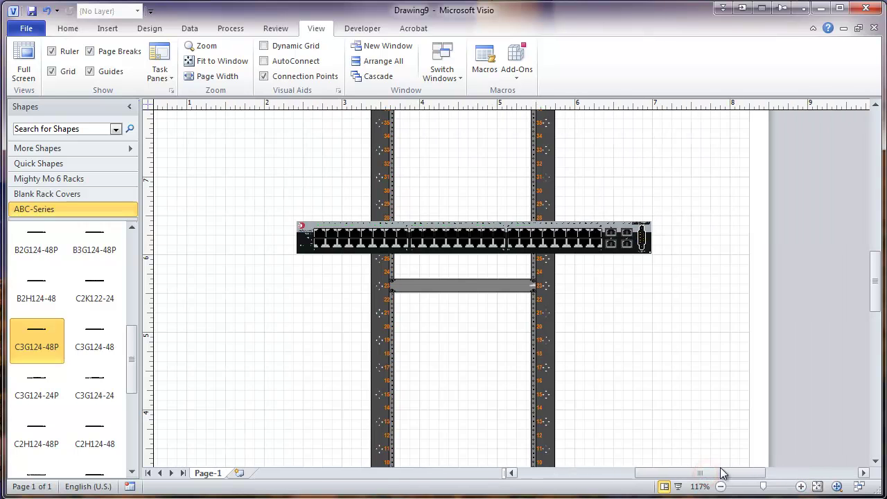
left_click(802, 487)
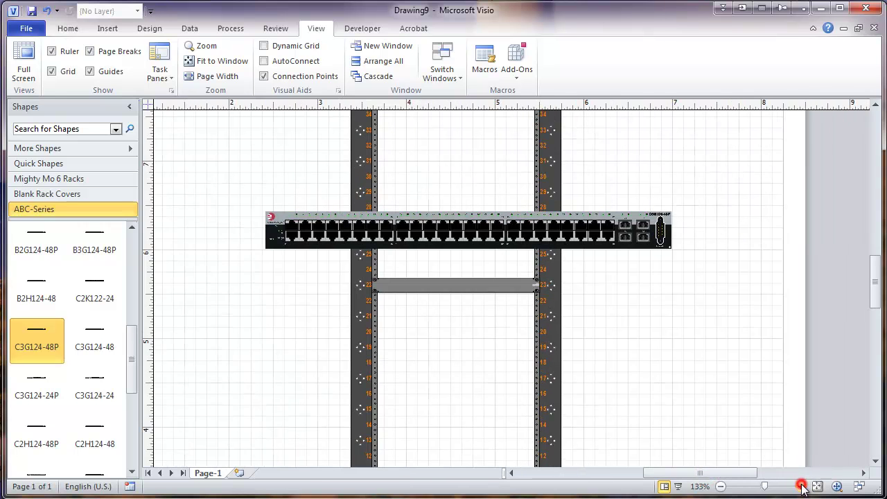
Step: Select the 49254-BP1 blank cover and bring up its shortcut menu
left_click(447, 286)
left_click(450, 232)
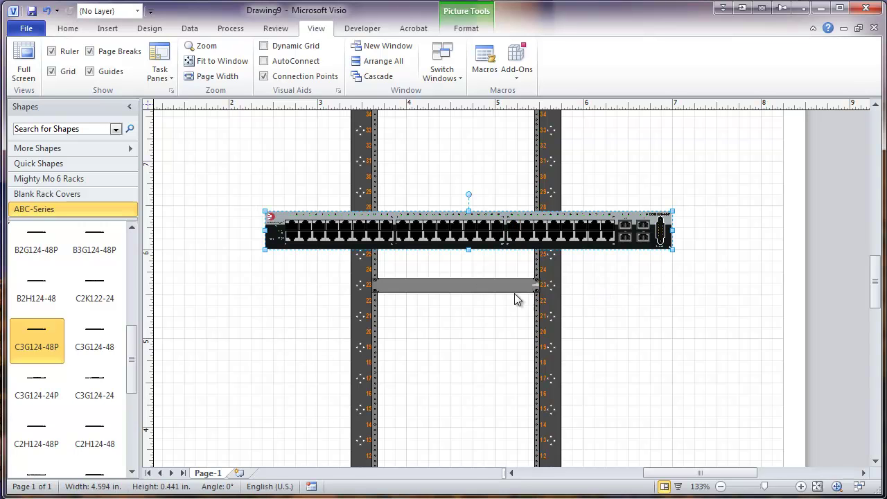
left_click(458, 287)
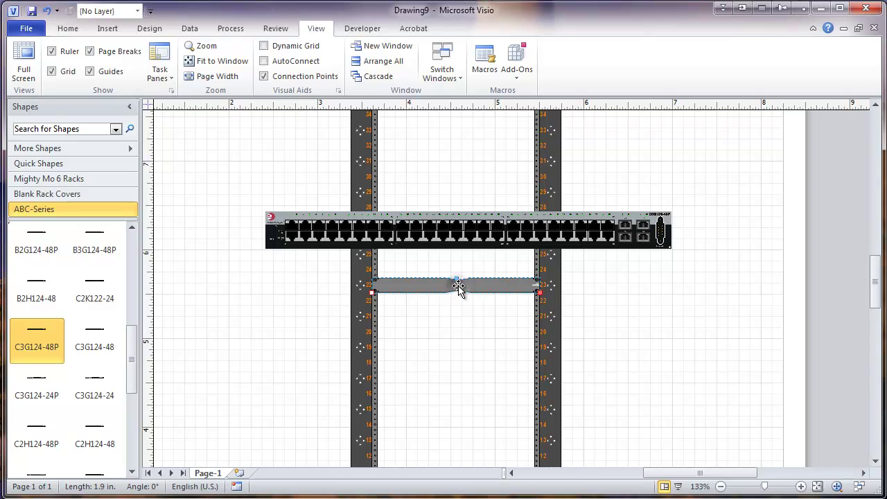
right_click(459, 290)
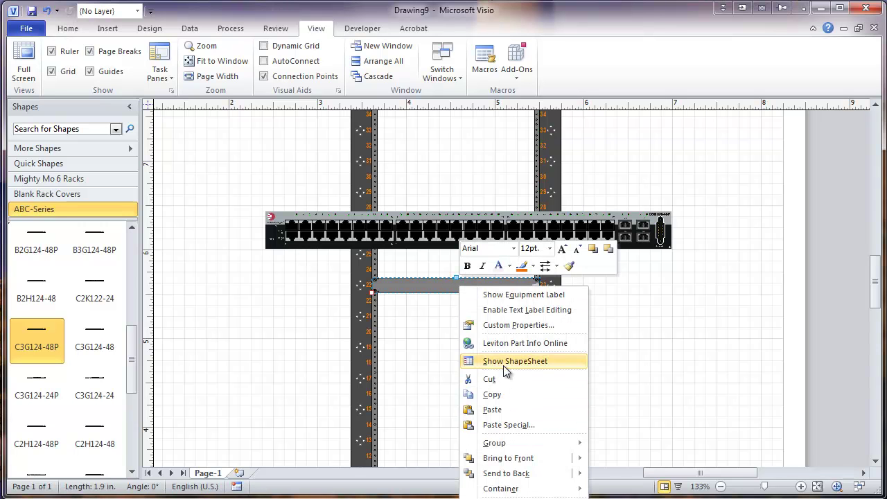
Step: Open the 49254-BP1 group for editing and ungroup its panel picture
mouse_move(582, 442)
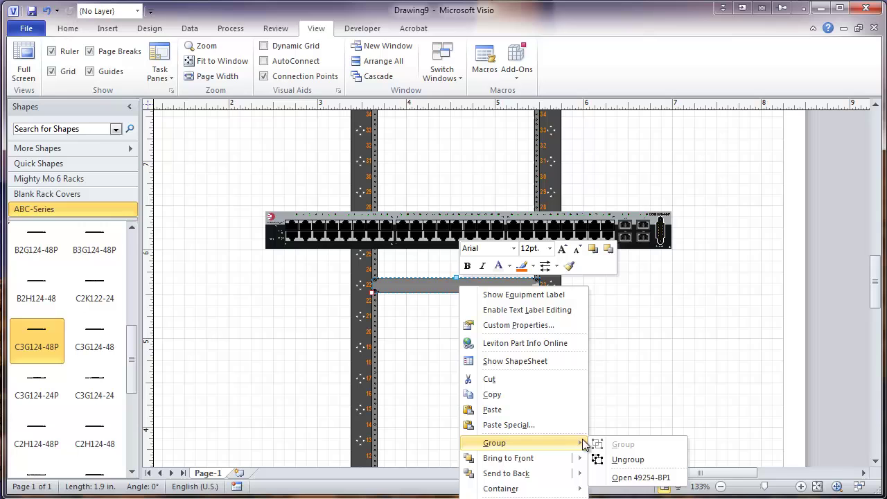
left_click(636, 478)
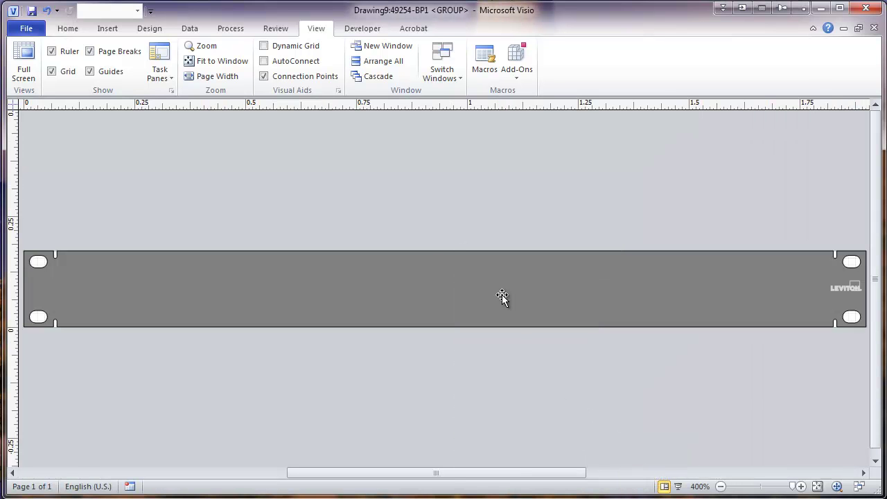
left_click(429, 256)
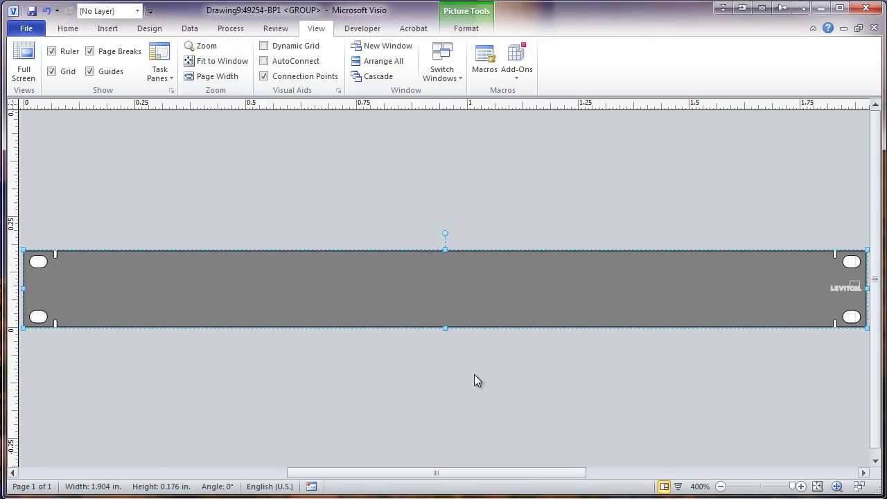
right_click(423, 269)
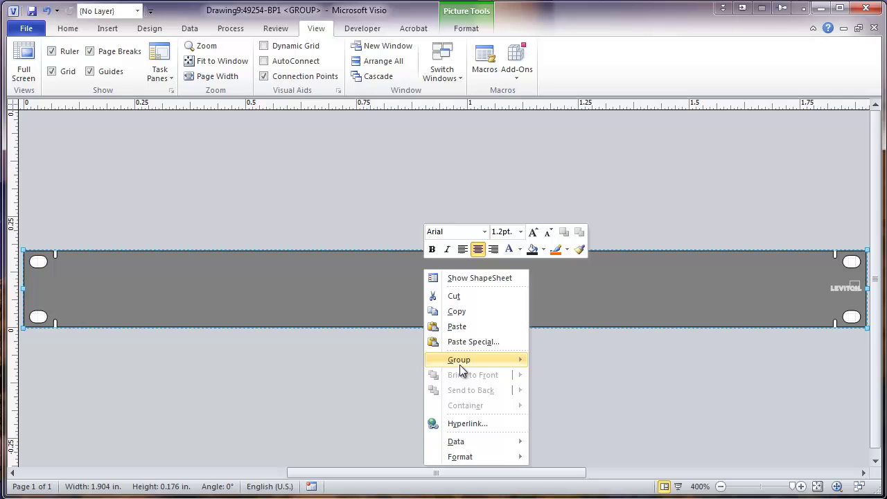
mouse_move(460, 365)
left_click(557, 377)
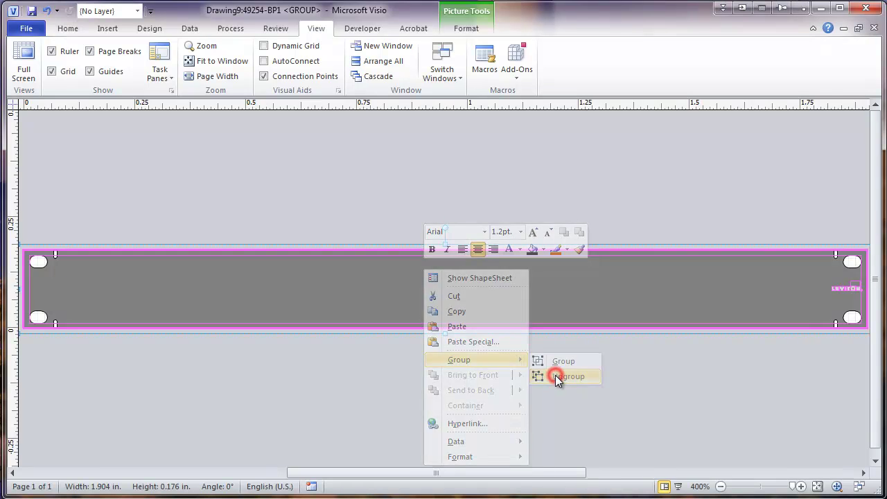
Step: Delete the Leviton logo from the cover panel
left_click(528, 380)
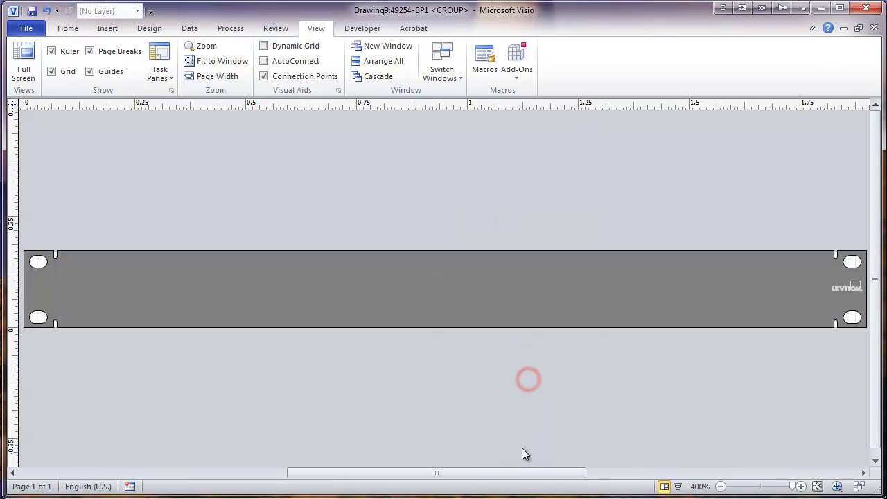
left_click_drag(496, 472, 551, 461)
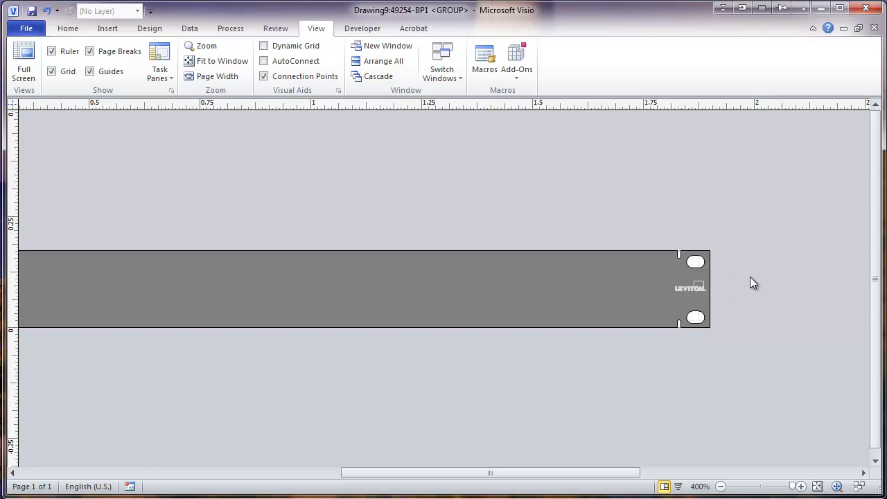
left_click_drag(745, 276, 662, 298)
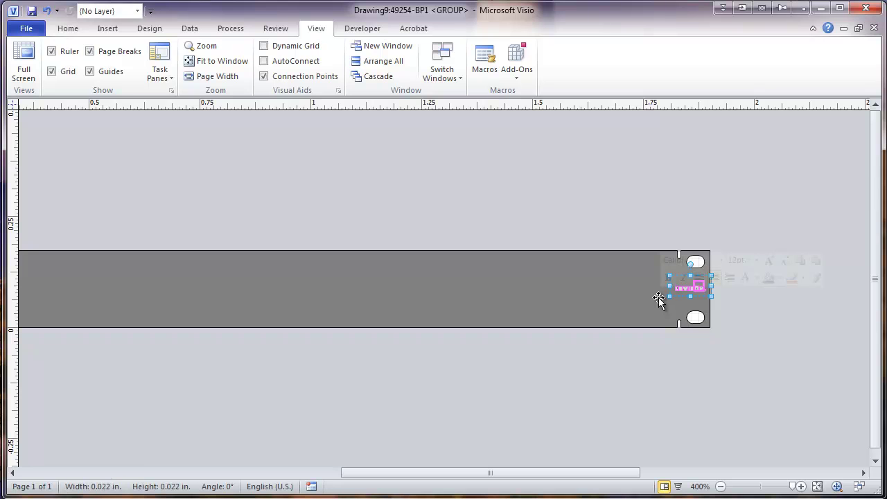
key("Delete")
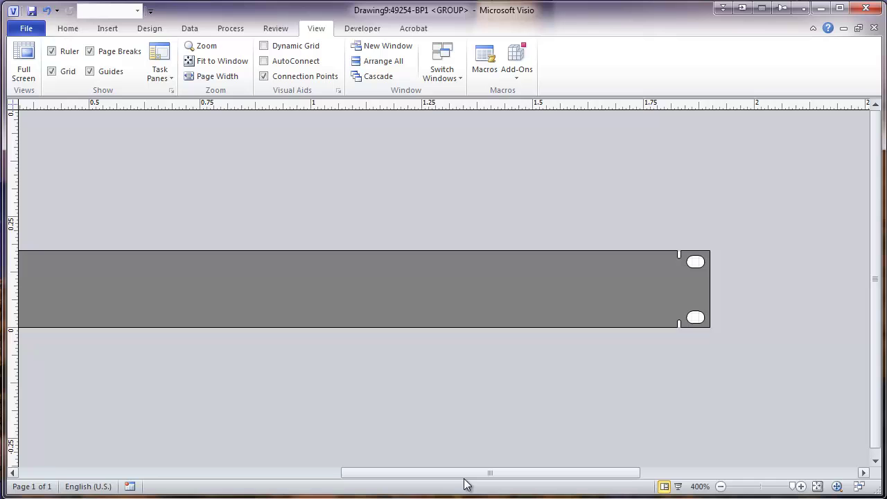
left_click_drag(463, 474, 413, 482)
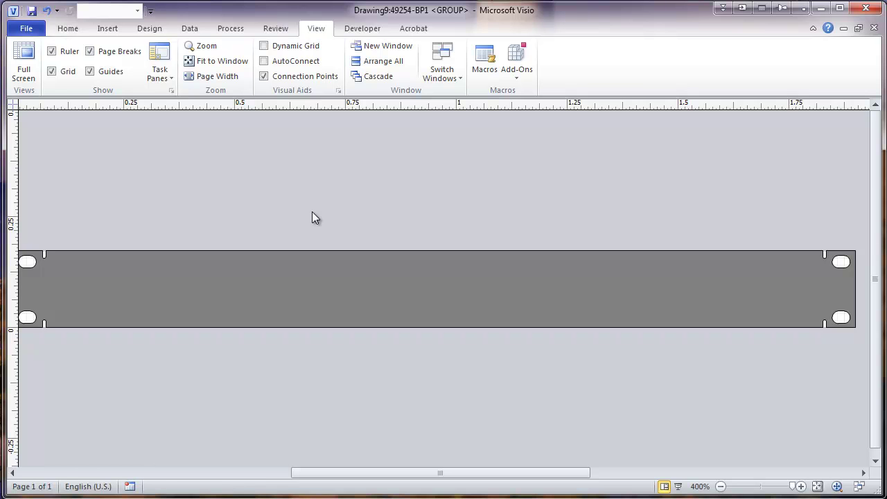
Step: Paste the switch into the blank cover group and zoom out to see it
key("ctrl+v")
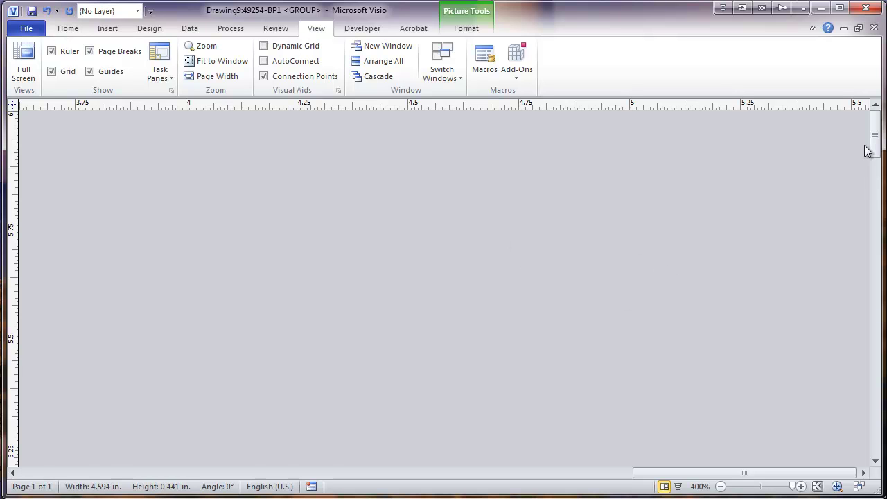
mouse_move(875, 145)
left_mouse_down()
mouse_move(875, 426)
mouse_move(865, 455)
left_mouse_up()
mouse_move(789, 473)
left_mouse_down()
mouse_move(743, 489)
mouse_move(506, 489)
left_mouse_up()
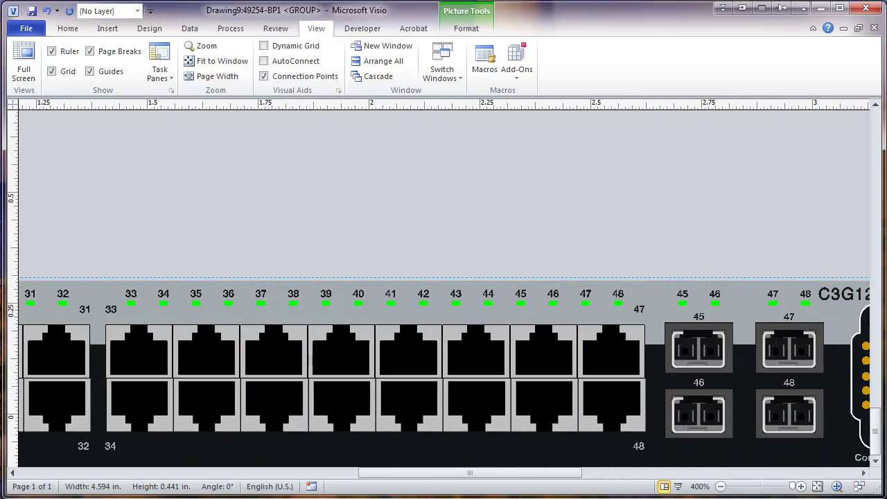
left_click(720, 487)
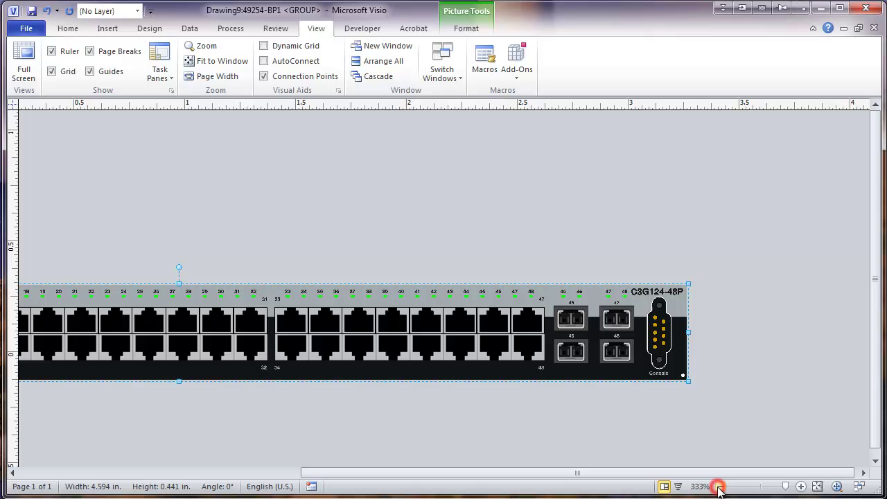
left_click(721, 486)
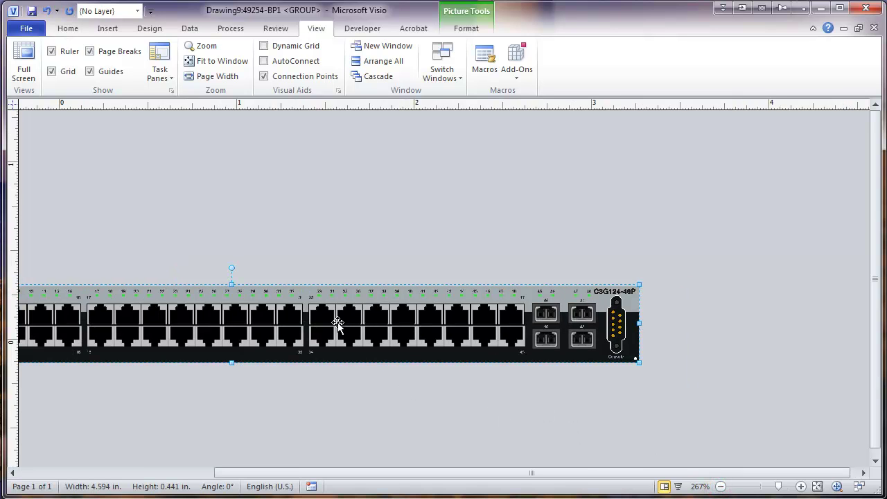
Step: Shrink the switch picture to 1.844 × 0.177 in and lay it over the grey panel
left_click_drag(311, 333, 391, 243)
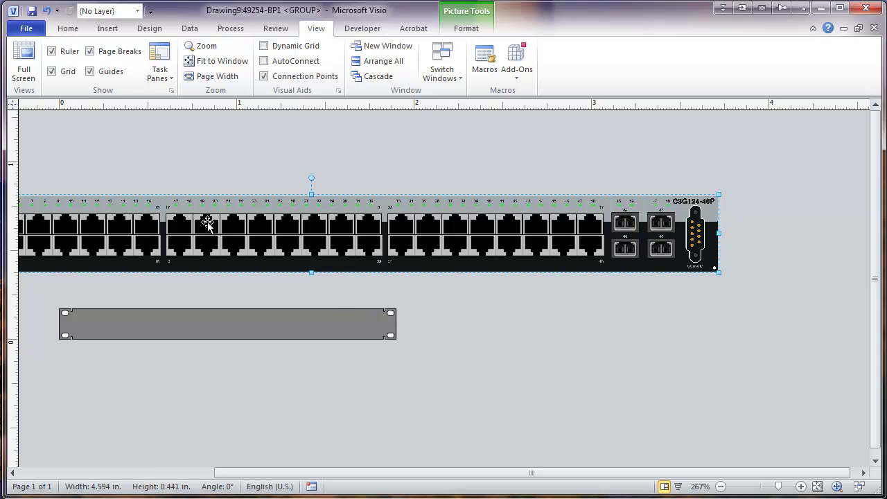
left_click_drag(207, 224, 358, 235)
left_click_drag(560, 478, 566, 477)
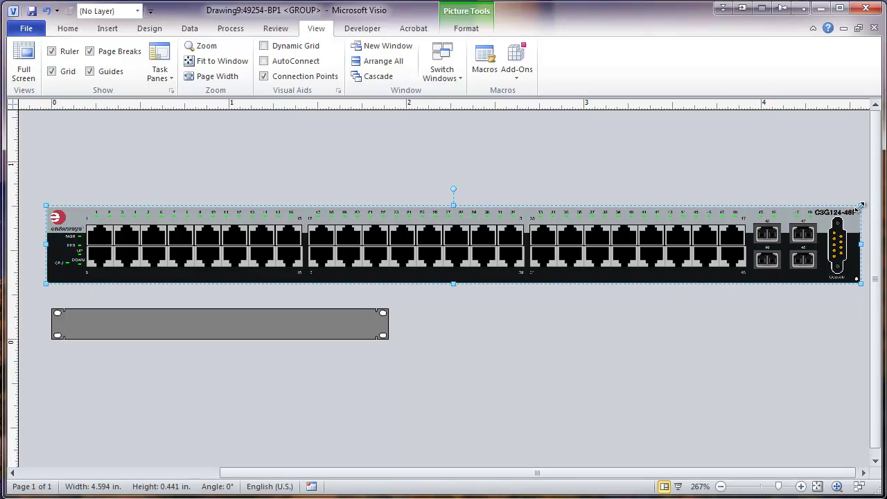
left_click_drag(859, 205, 375, 274)
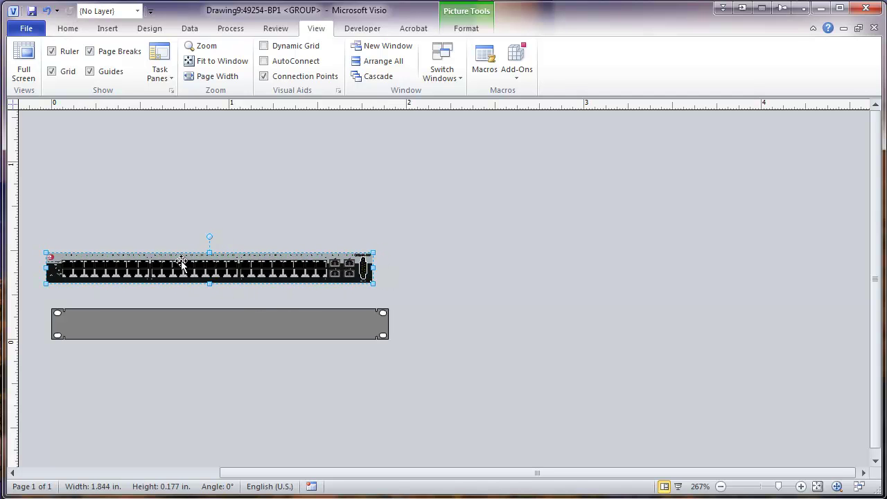
left_click_drag(180, 260, 197, 315)
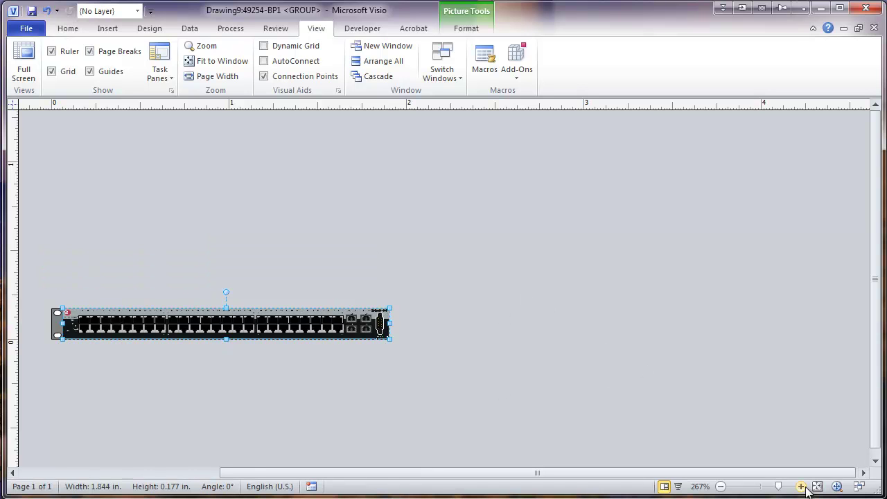
Step: At 400% zoom, resize the switch to 1.901 × 0.173 in between the mounting ears
left_click(799, 486)
left_click(799, 486)
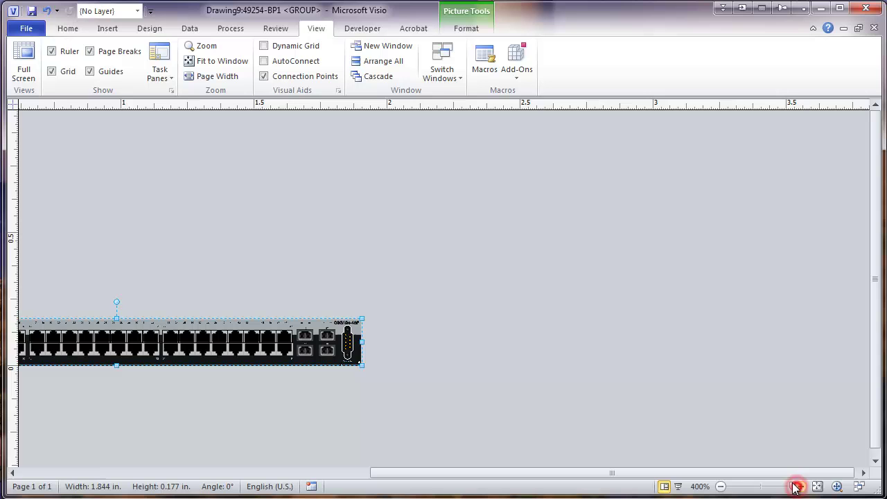
left_click_drag(713, 472, 533, 478)
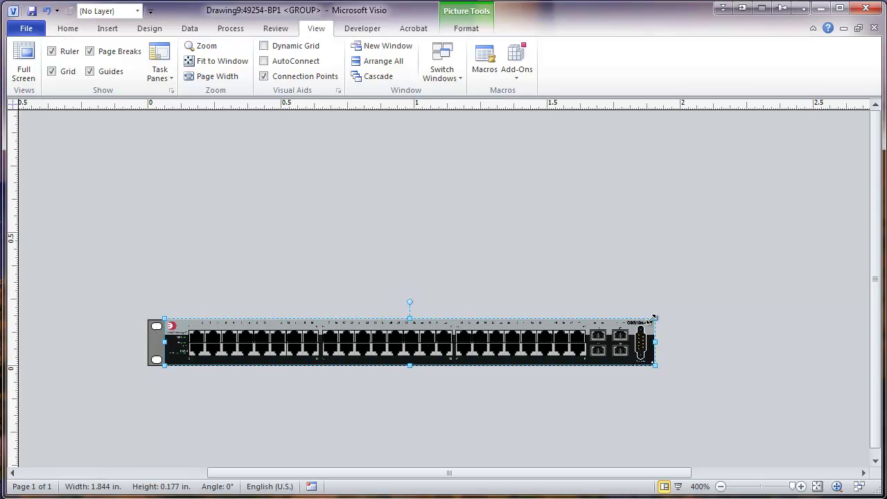
left_click_drag(656, 320, 636, 324)
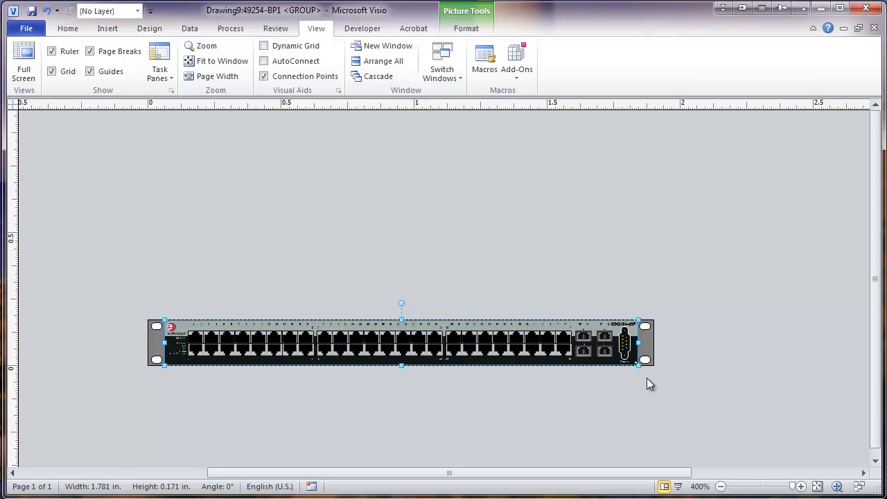
left_click(652, 338)
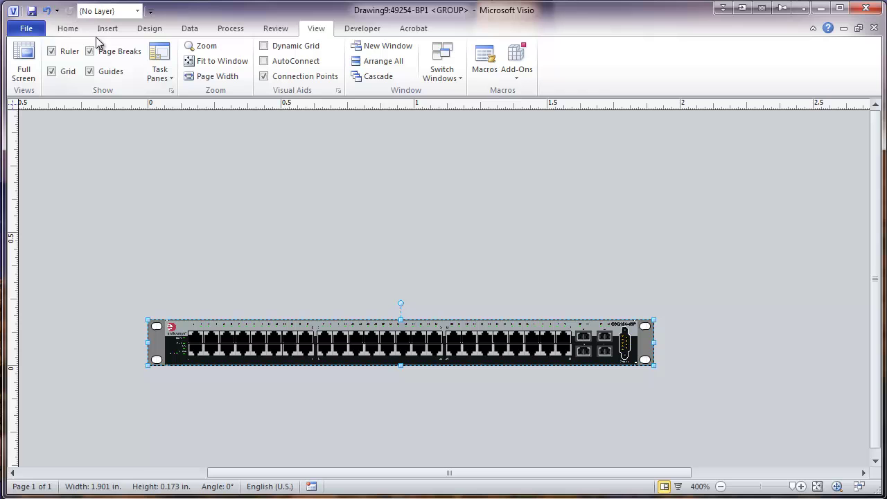
Step: Give the 49254-BP1 cover panel a black fill
left_click(66, 29)
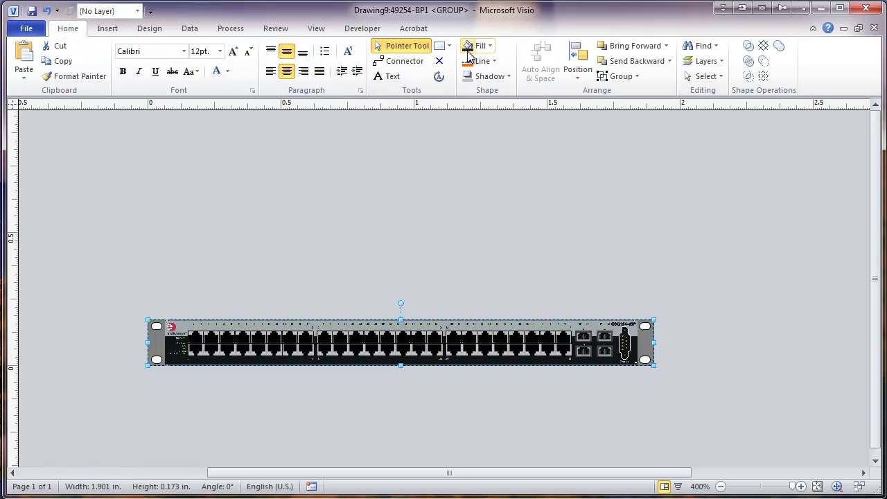
left_click(490, 47)
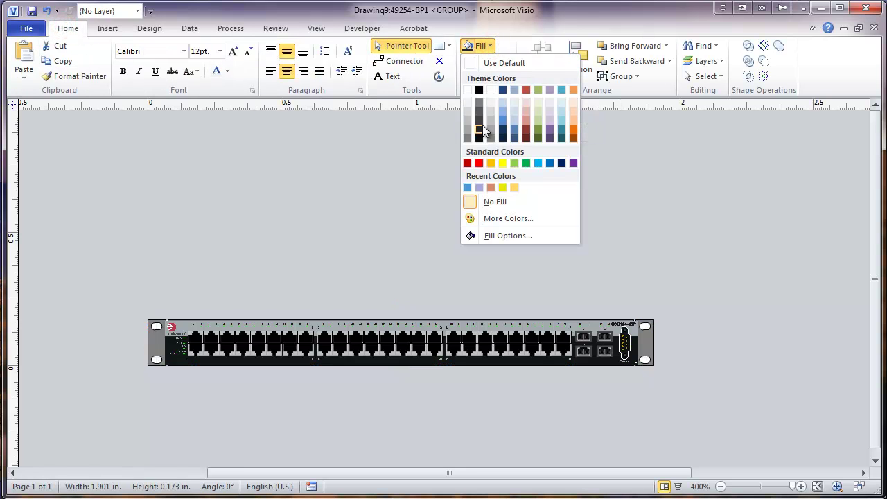
left_click(479, 89)
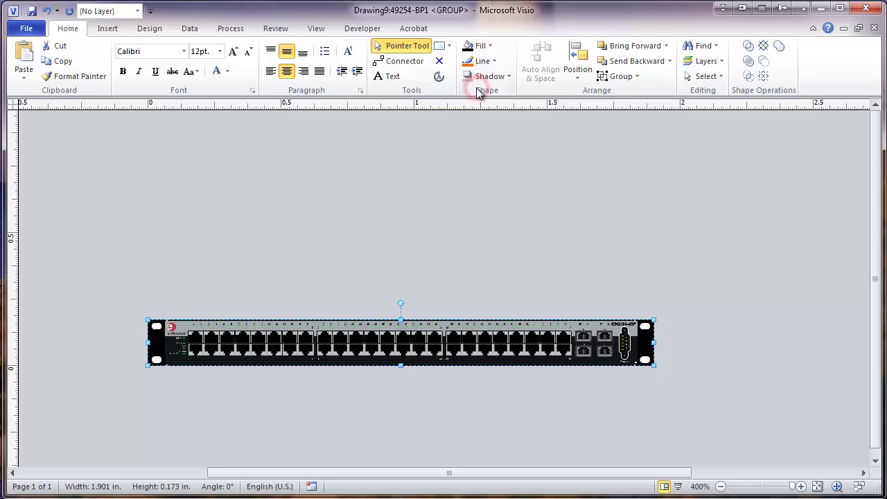
left_click(485, 189)
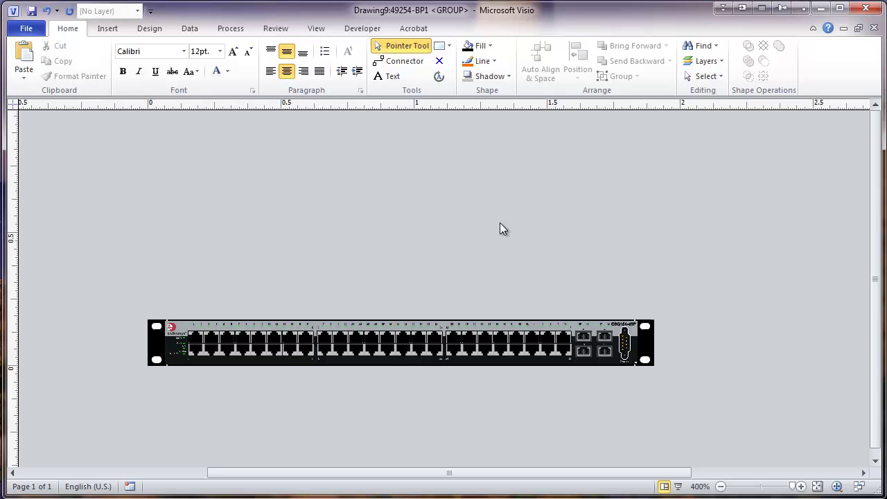
Step: Back on the rack page, delete the large 48-port switch and raise the merged panel one rack unit
left_click(875, 31)
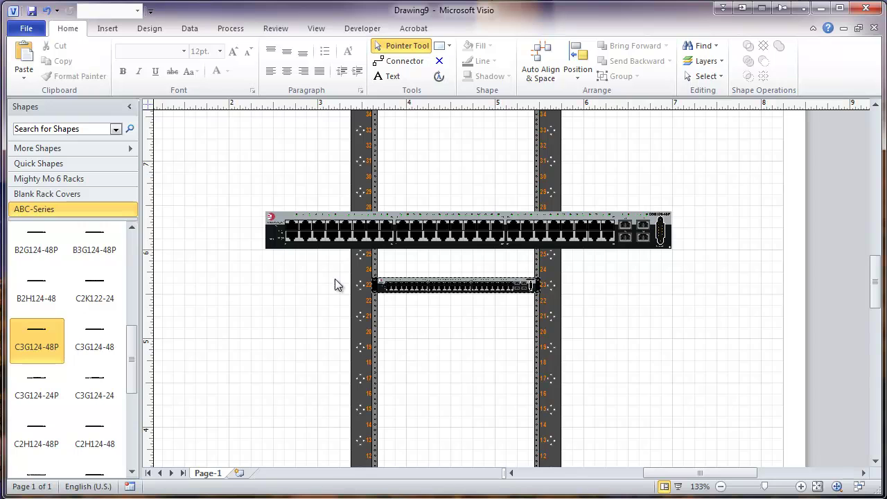
left_click(444, 228)
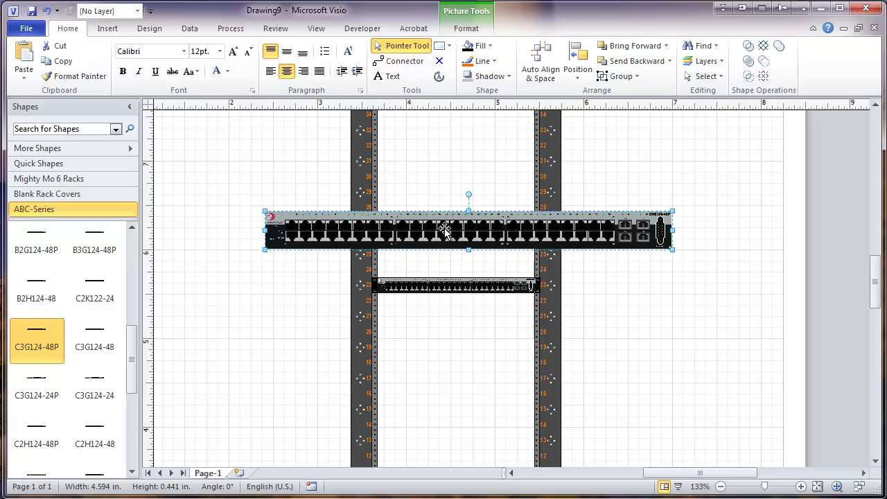
key("Delete")
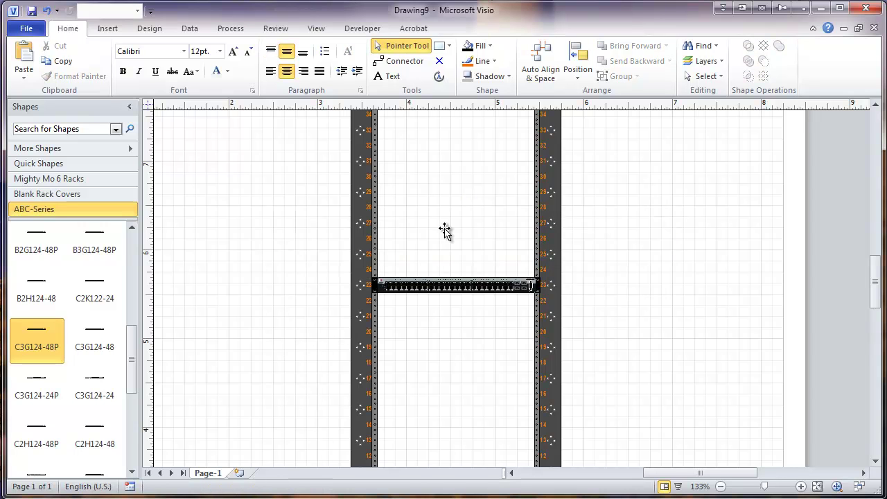
left_click(443, 288)
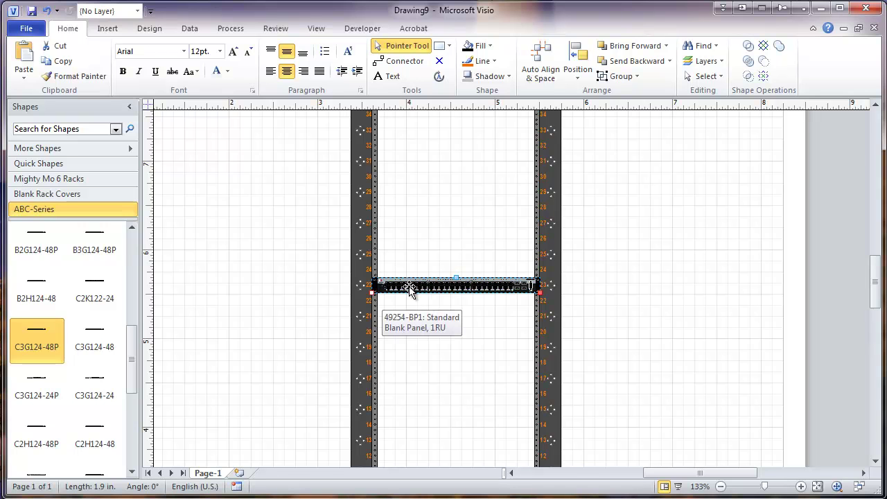
left_click_drag(409, 288, 410, 271)
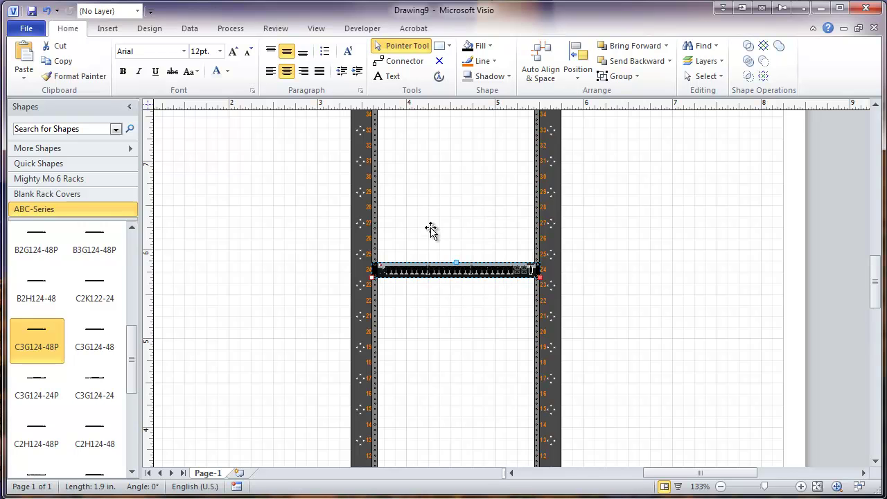
Step: Show the Shape Data window for the 49254-BP1 panel, listing Leviton as manufacturer
left_click(308, 31)
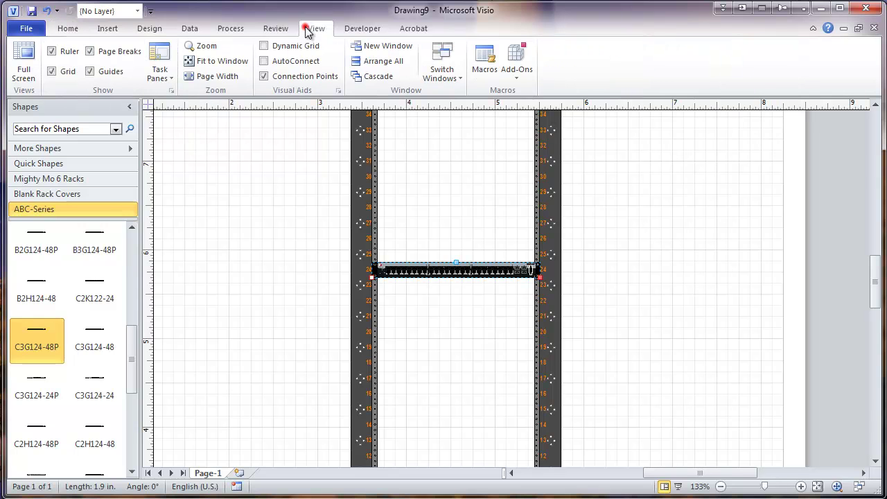
left_click(160, 72)
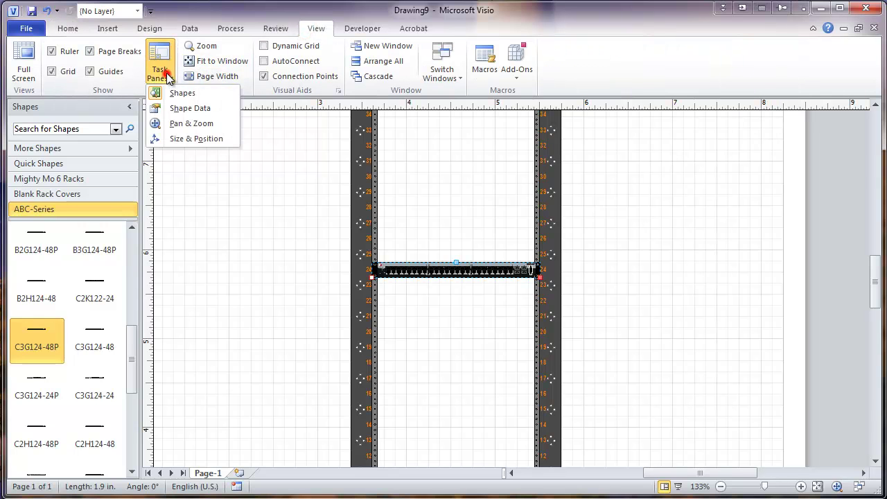
left_click(188, 108)
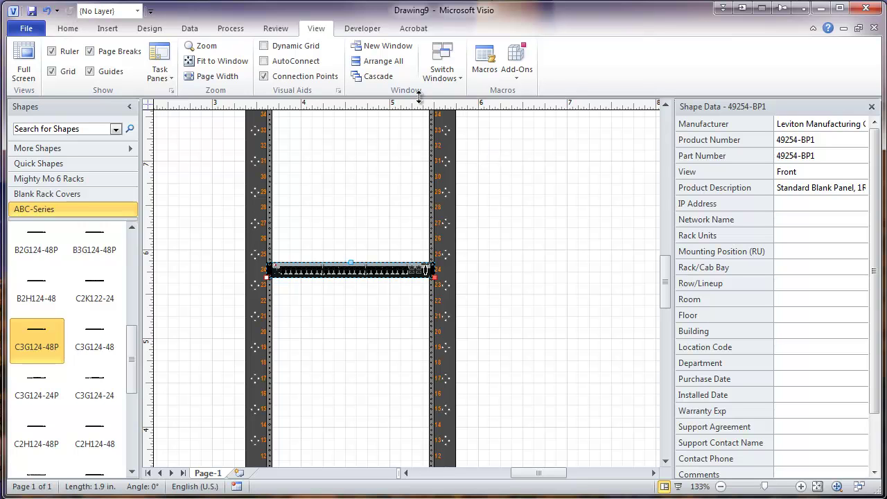
left_click(451, 72)
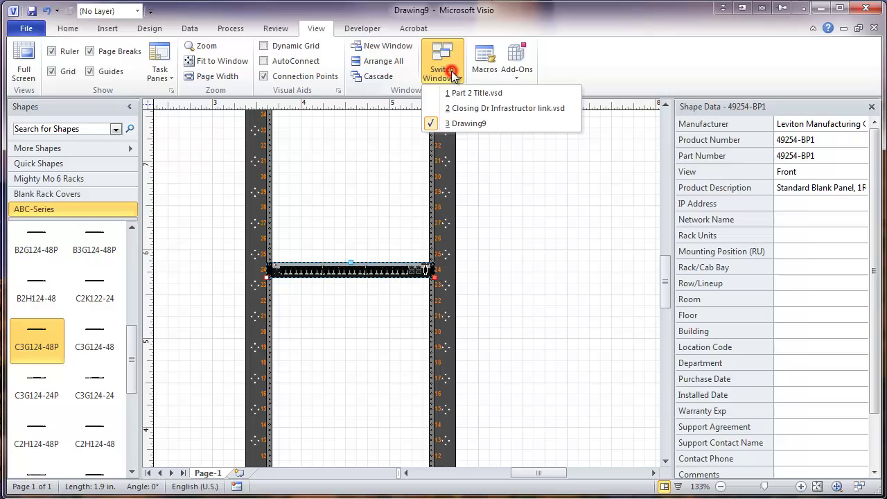
left_click(460, 109)
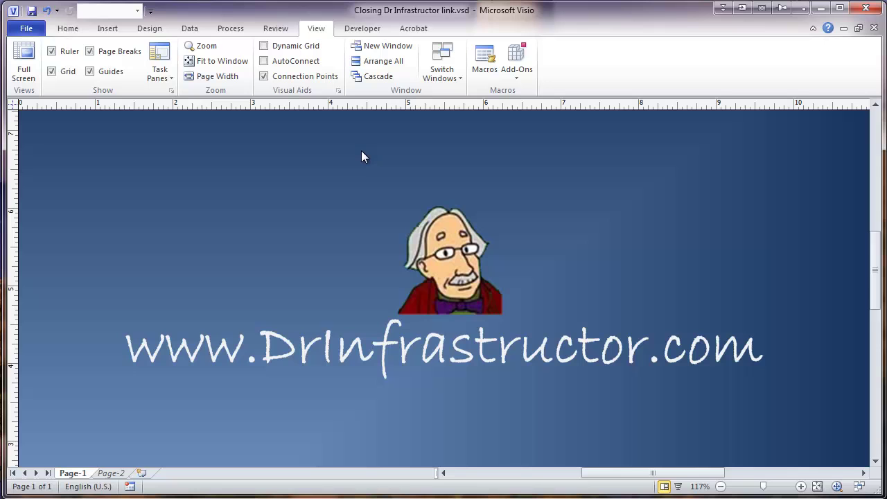